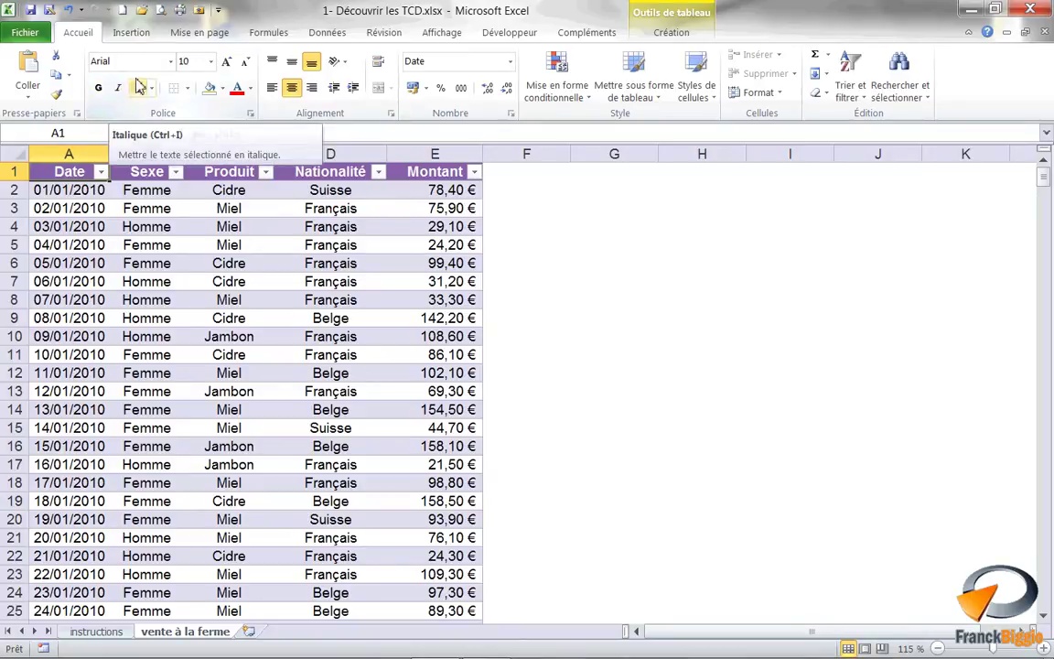
# Step: Insert a pivot table from Liste_des_ventes on a new worksheet
pyautogui.click(117, 37)
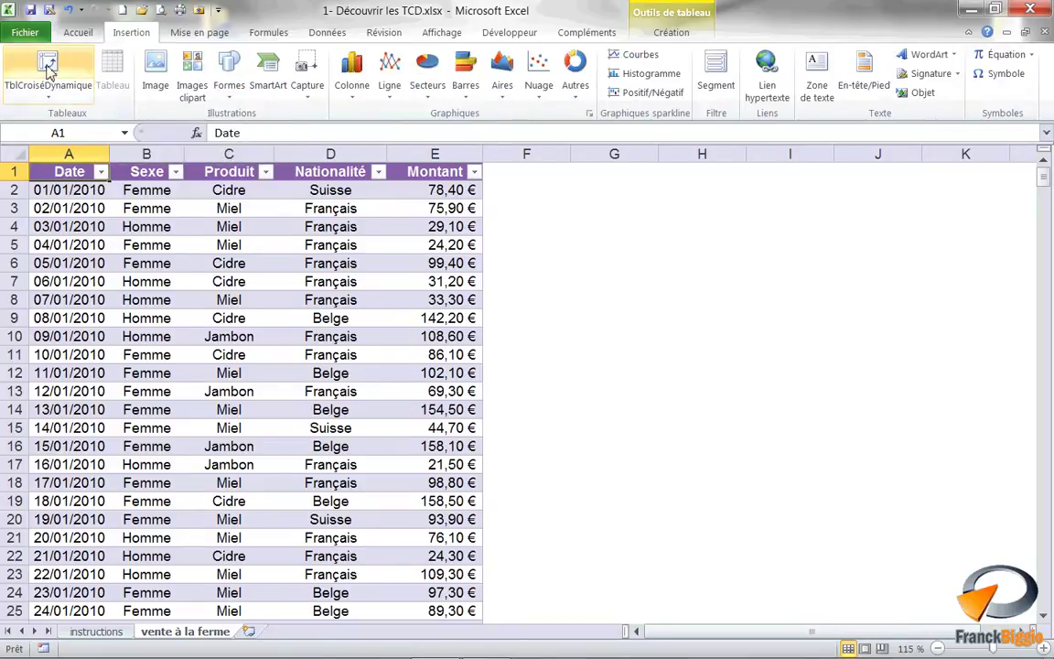
pyautogui.click(42, 64)
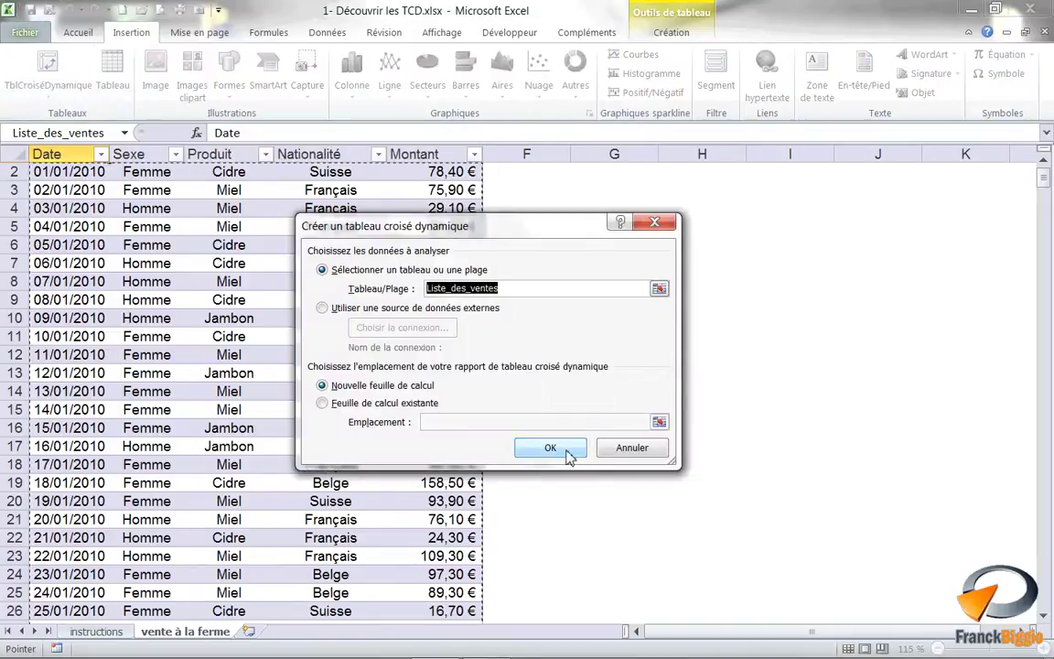
pyautogui.click(567, 453)
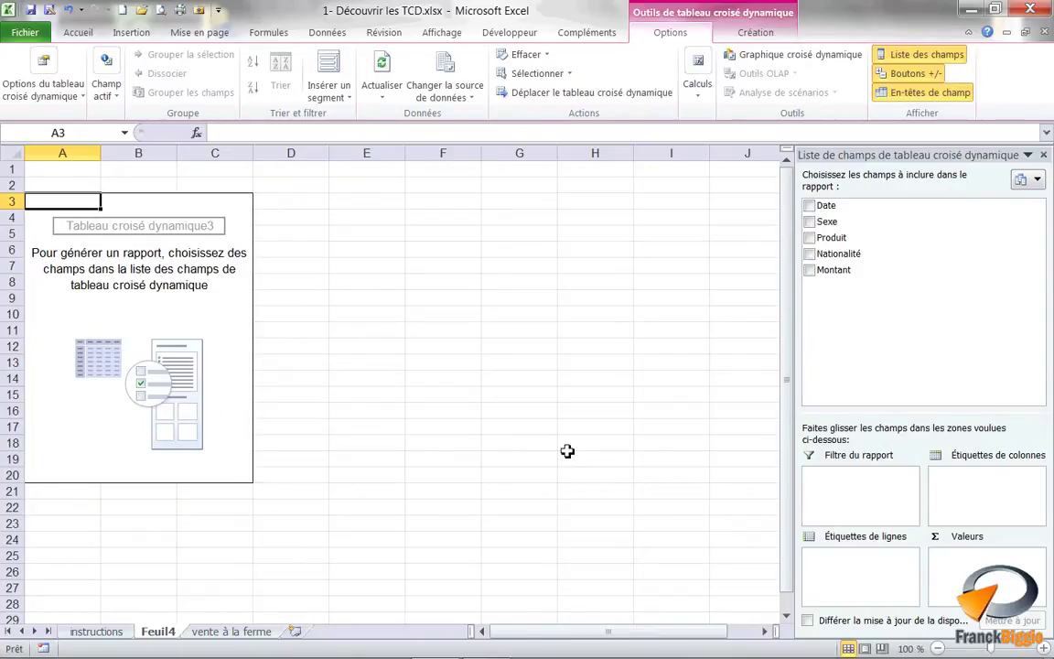
# Step: Add Date to the pivot row labels and select one of the date cells
pyautogui.moveTo(827, 206)
pyautogui.mouseDown()
pyautogui.moveTo(848, 244)
pyautogui.moveTo(860, 586)
pyautogui.mouseUp()
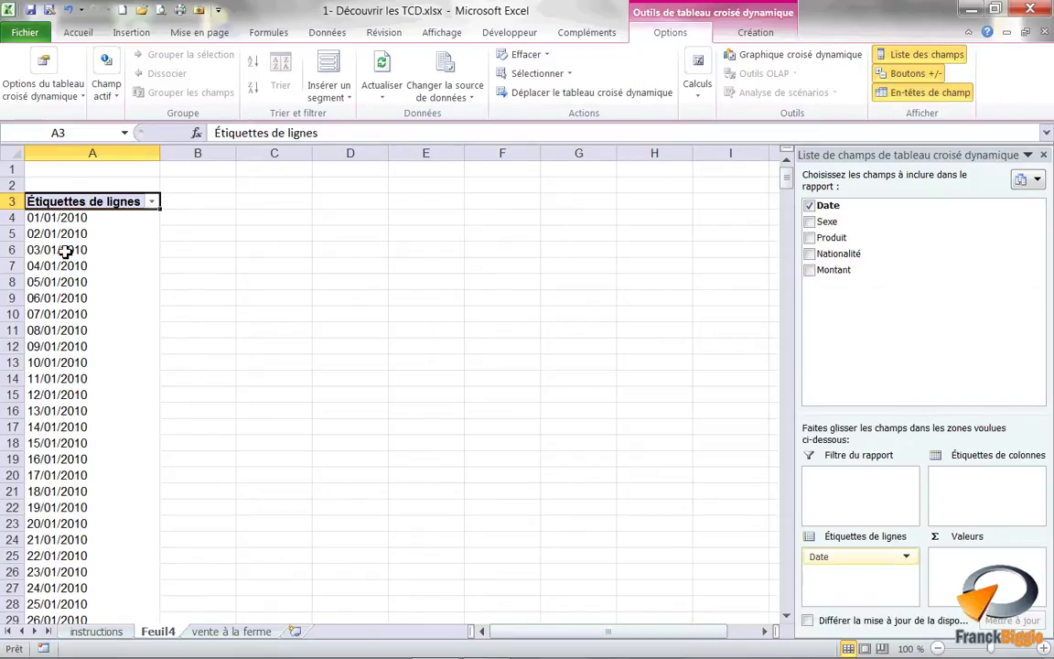
pyautogui.click(59, 333)
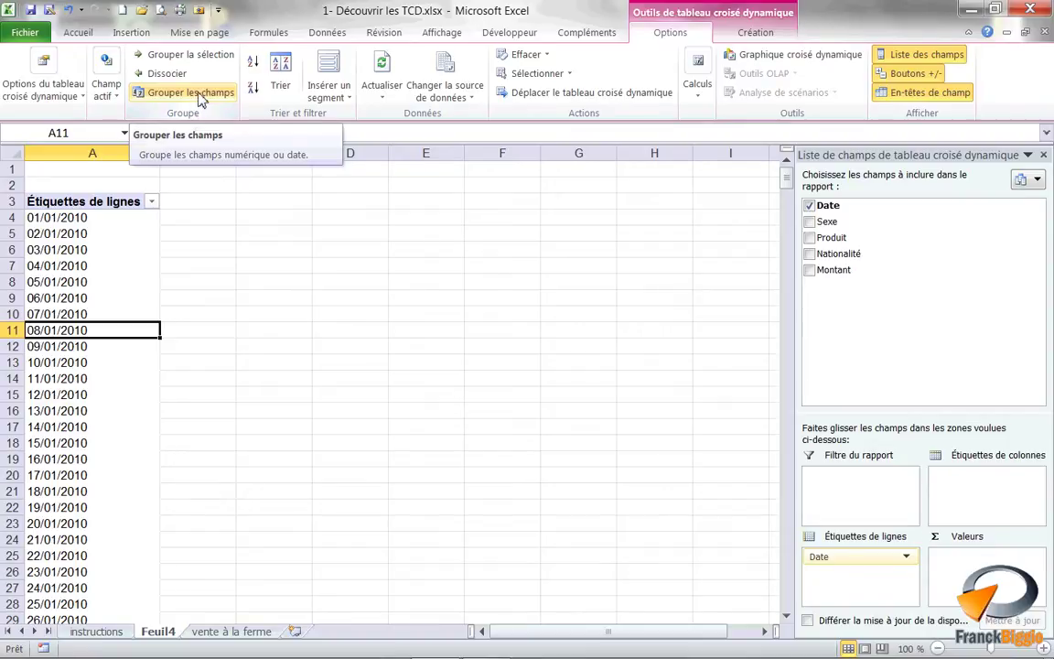
# Step: Group the pivot dates by Années and Trimestres instead of Mois
pyautogui.click(202, 99)
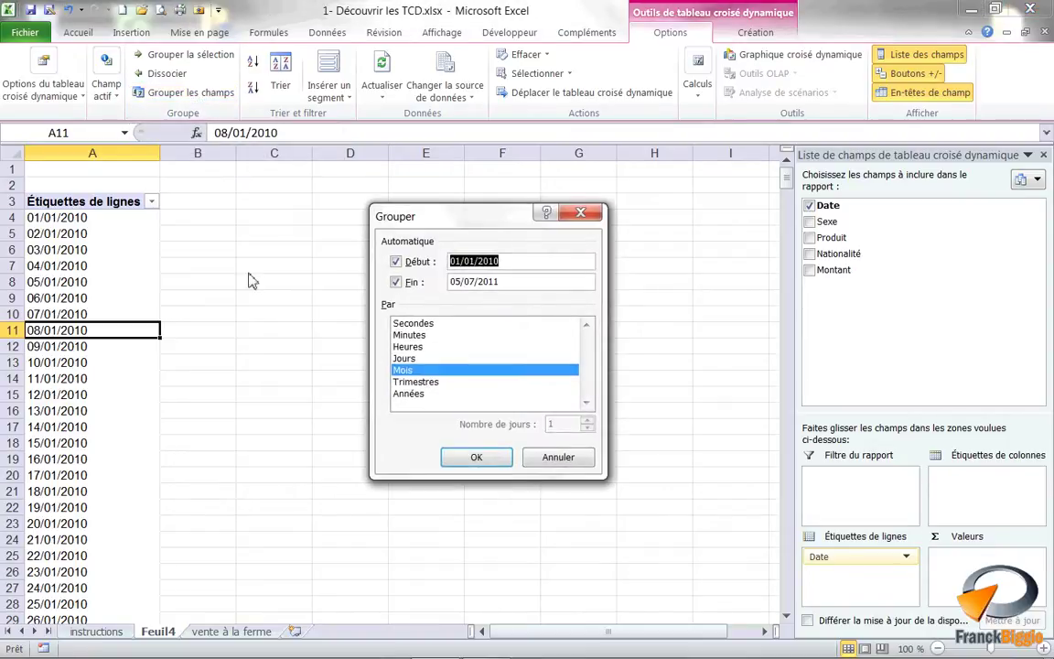
pyautogui.click(431, 372)
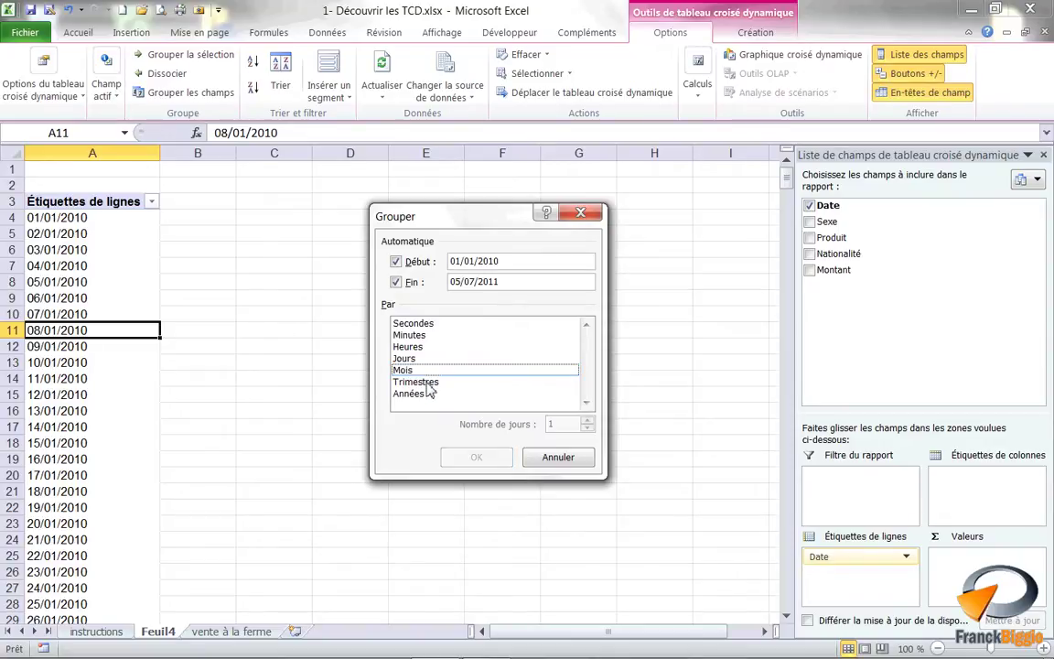
pyautogui.click(425, 383)
pyautogui.click(424, 394)
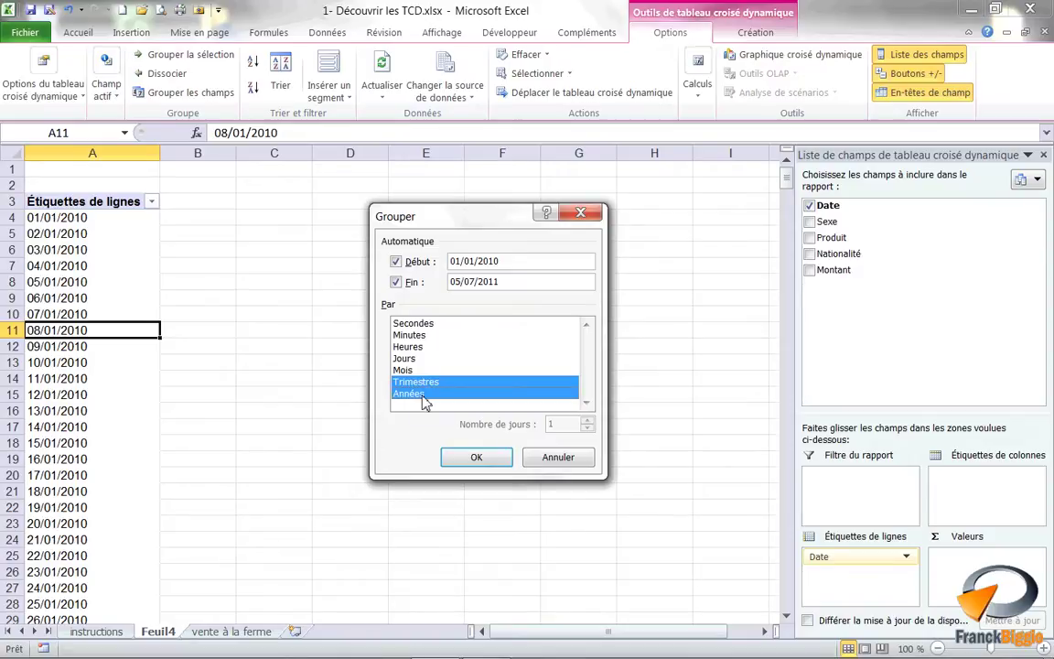
pyautogui.click(478, 458)
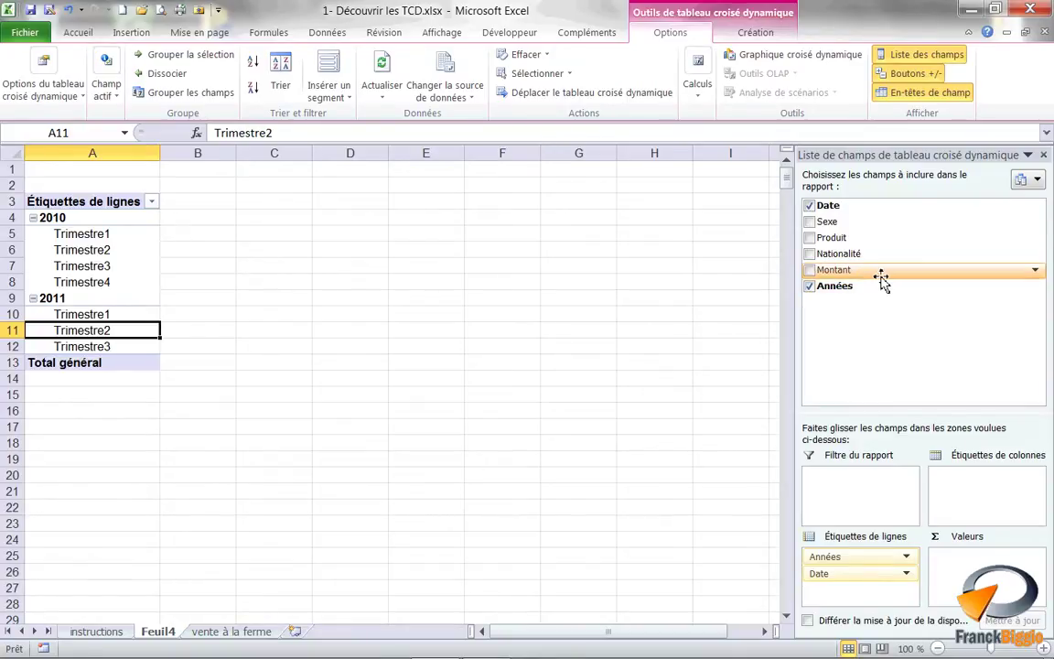
# Step: Sum Montant in the values, put Produit in columns and Sexe in row labels
pyautogui.moveTo(881, 280); pyautogui.dragTo(965, 572)
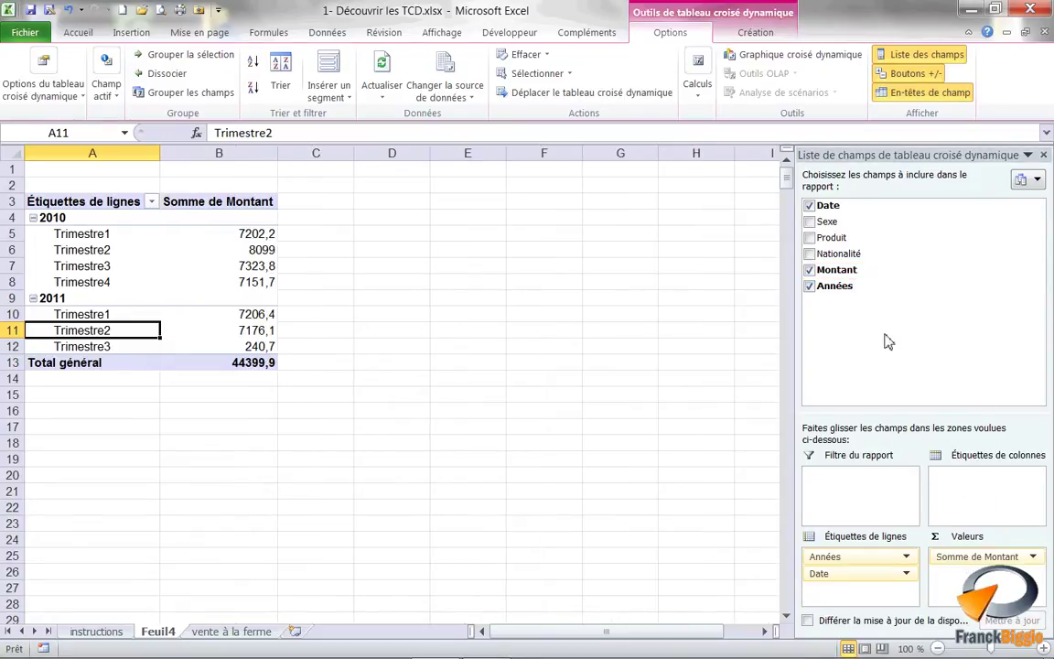
pyautogui.moveTo(878, 238)
pyautogui.mouseDown()
pyautogui.moveTo(862, 261)
pyautogui.moveTo(933, 490)
pyautogui.mouseUp()
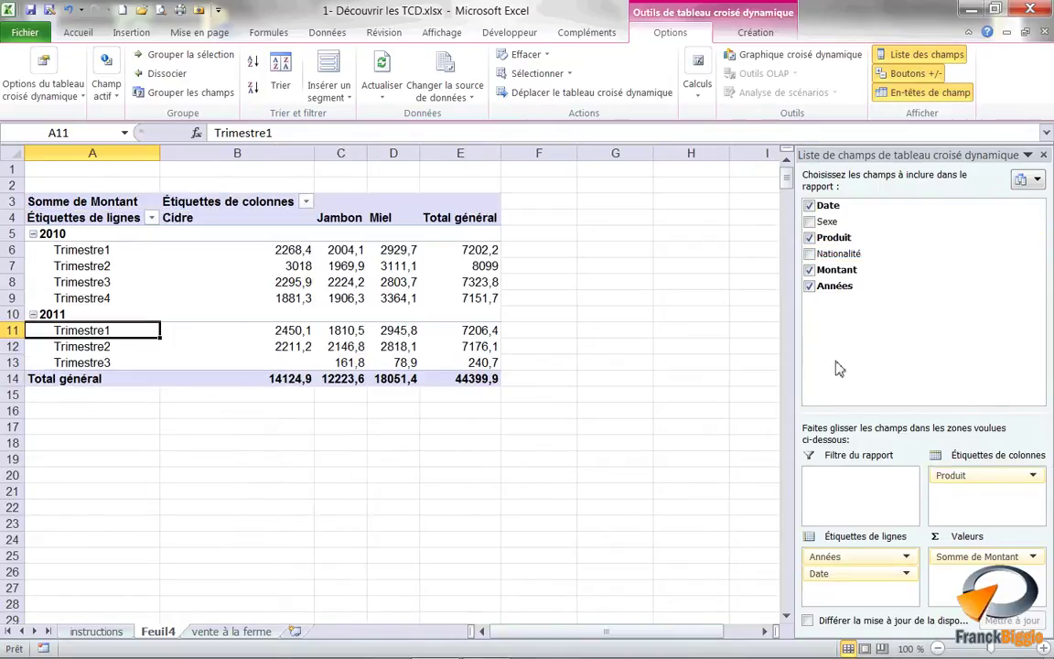
pyautogui.moveTo(829, 222)
pyautogui.mouseDown()
pyautogui.moveTo(890, 558)
pyautogui.moveTo(935, 540)
pyautogui.mouseUp()
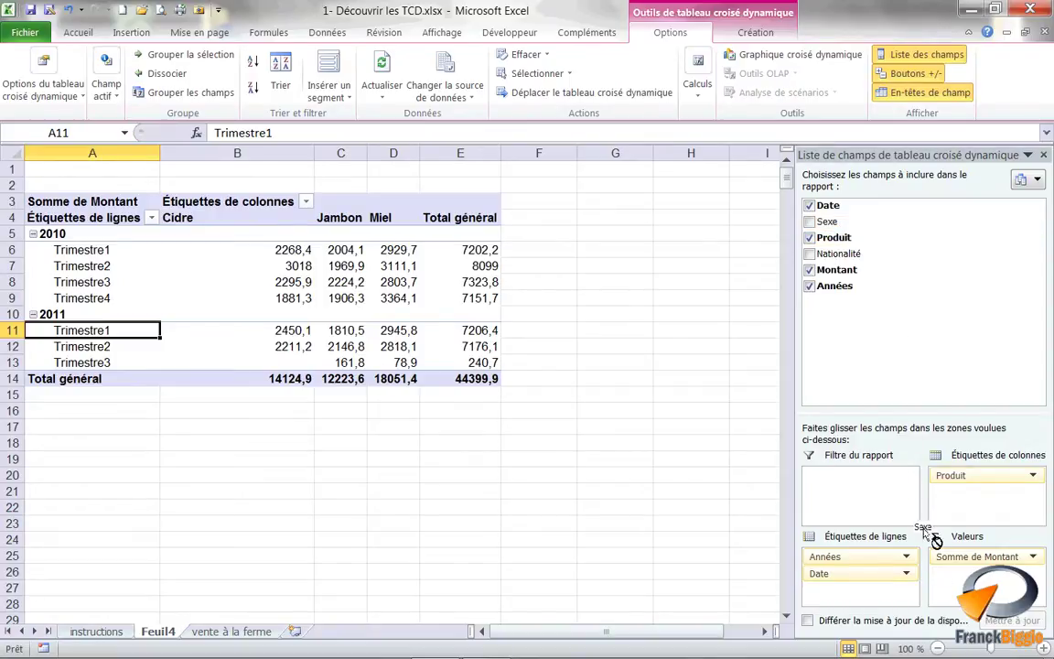
pyautogui.moveTo(923, 529); pyautogui.dragTo(838, 594)
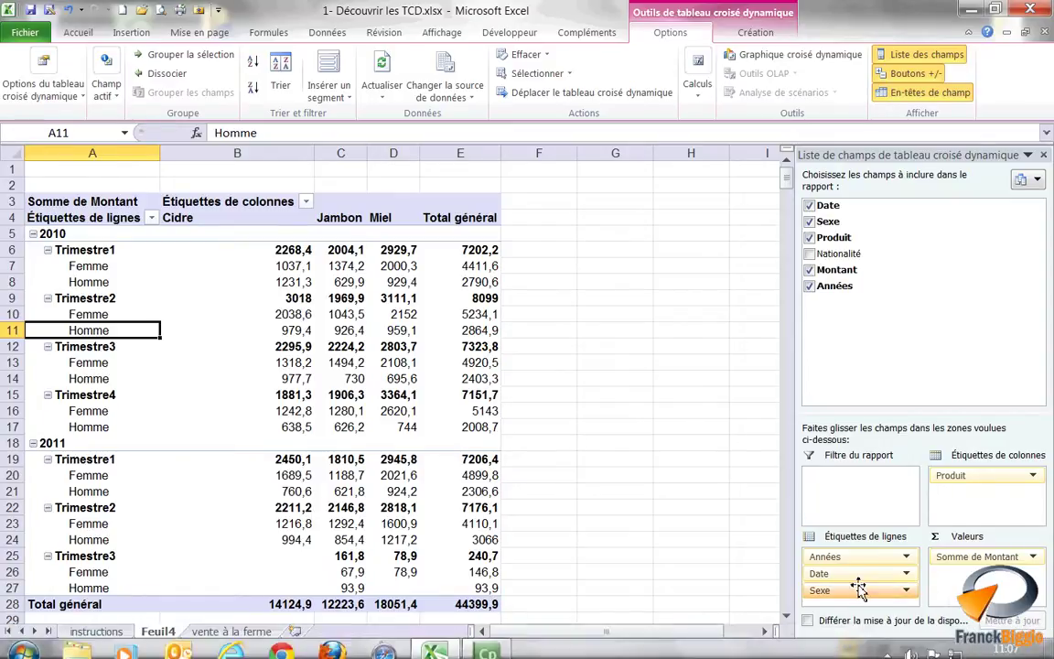
# Step: Make Sexe the outermost row field, keeping Date in the rows beneath it
pyautogui.moveTo(851, 595); pyautogui.dragTo(842, 558)
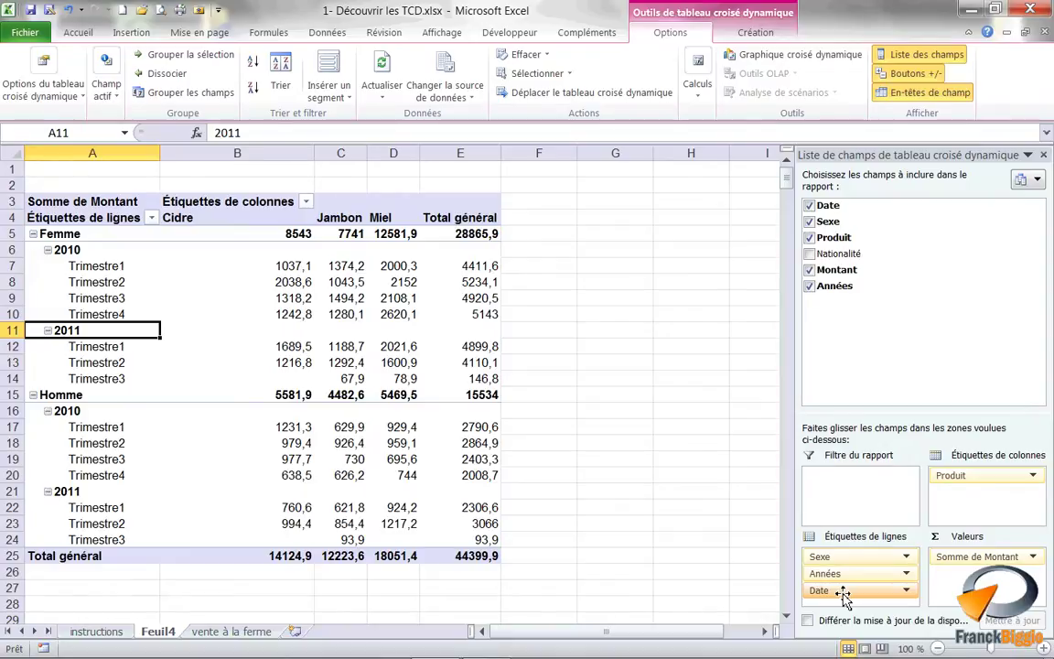
pyautogui.moveTo(844, 595); pyautogui.dragTo(960, 494)
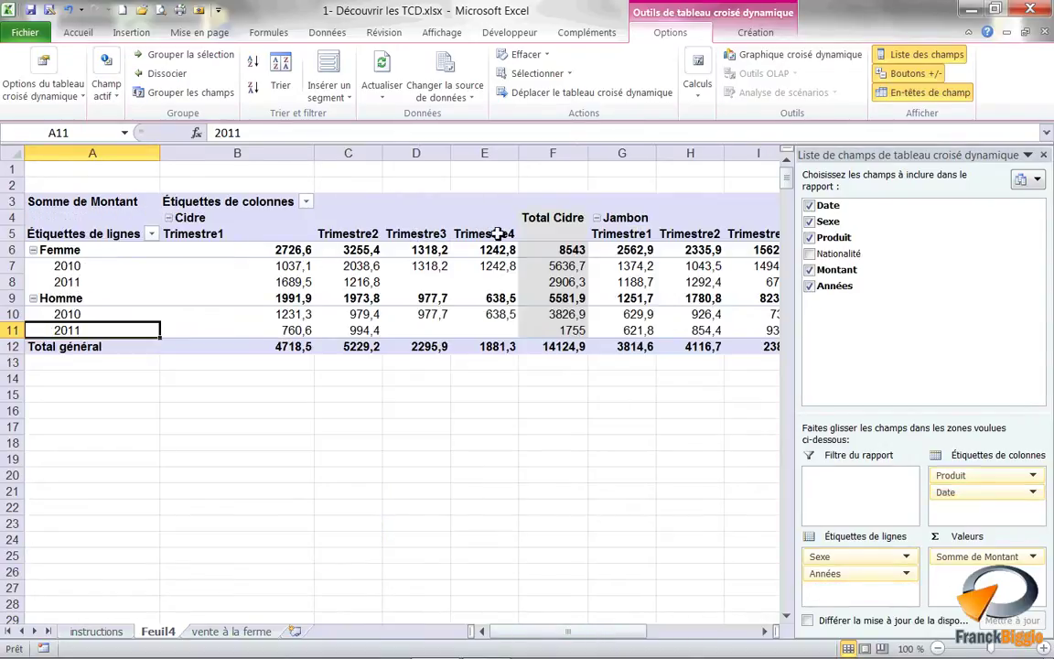
pyautogui.moveTo(942, 493); pyautogui.dragTo(840, 593)
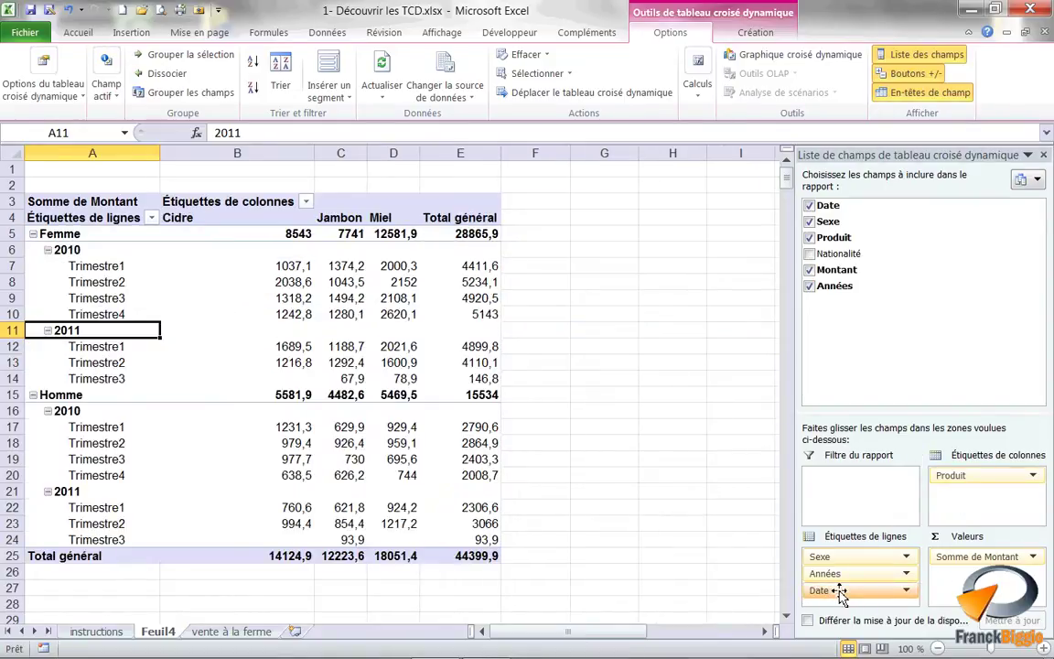
# Step: Format the Somme de Montant values as Monétaire euros with two decimals
pyautogui.click(1033, 556)
pyautogui.click(906, 537)
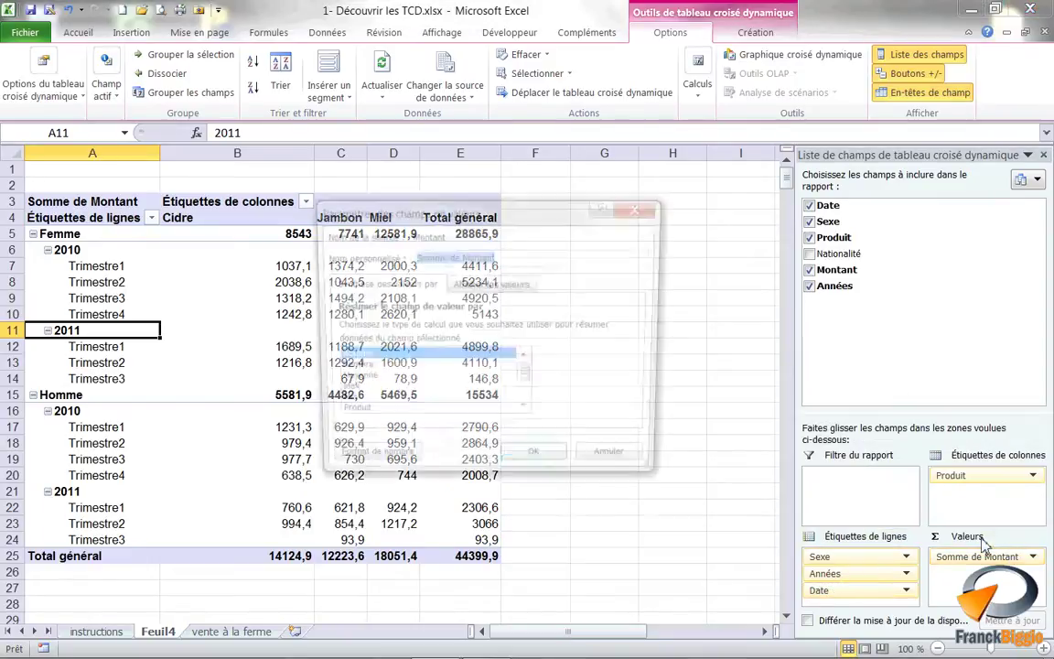
pyautogui.click(388, 464)
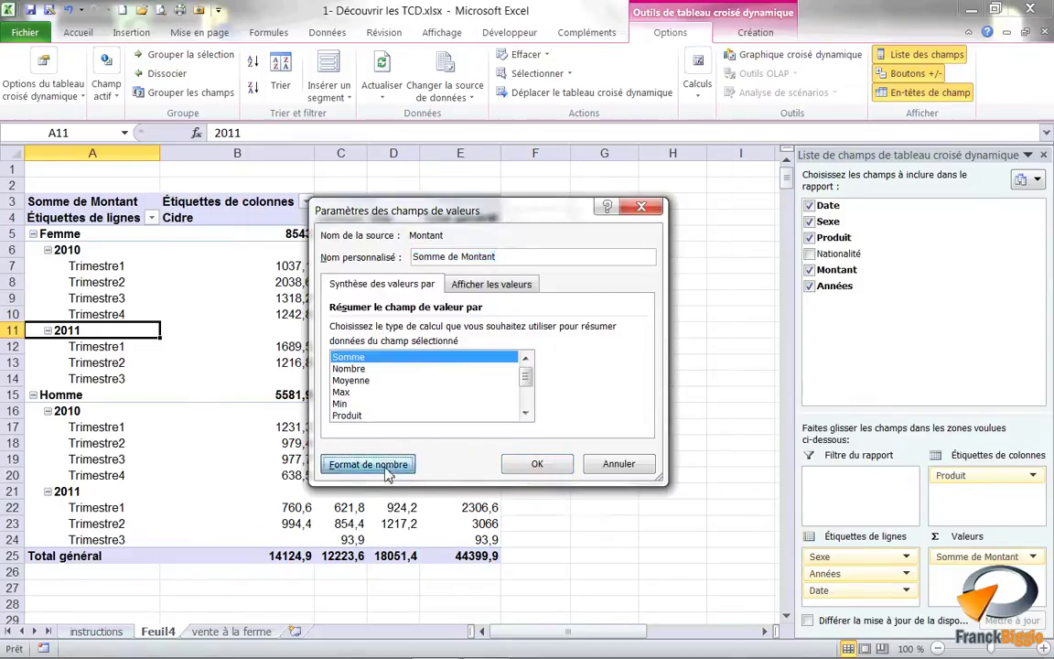
pyautogui.click(284, 236)
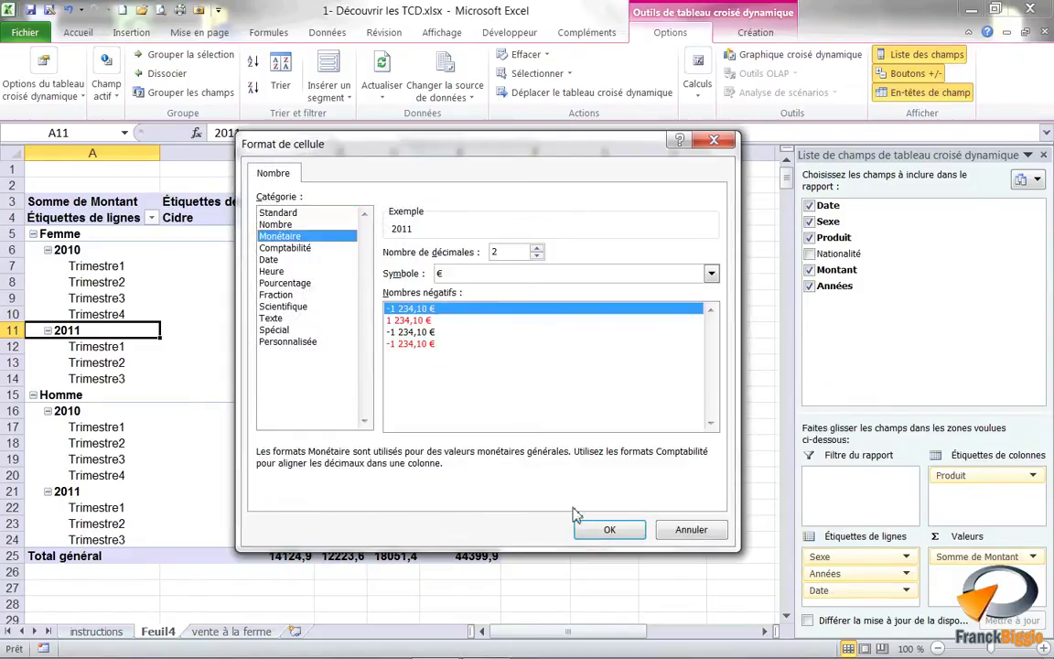
pyautogui.click(609, 530)
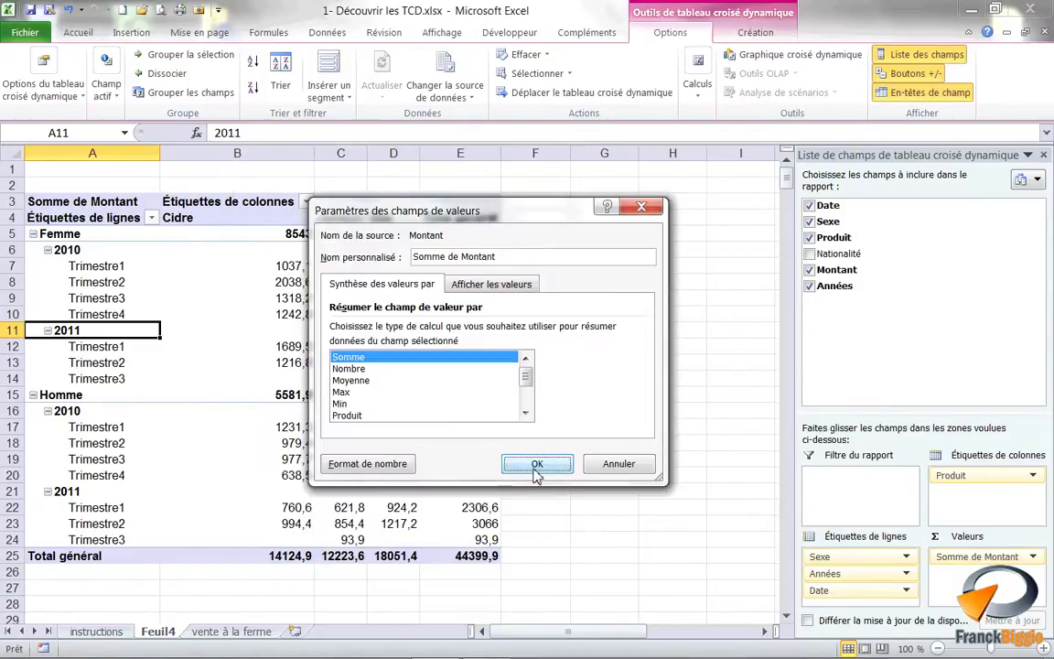
pyautogui.click(537, 463)
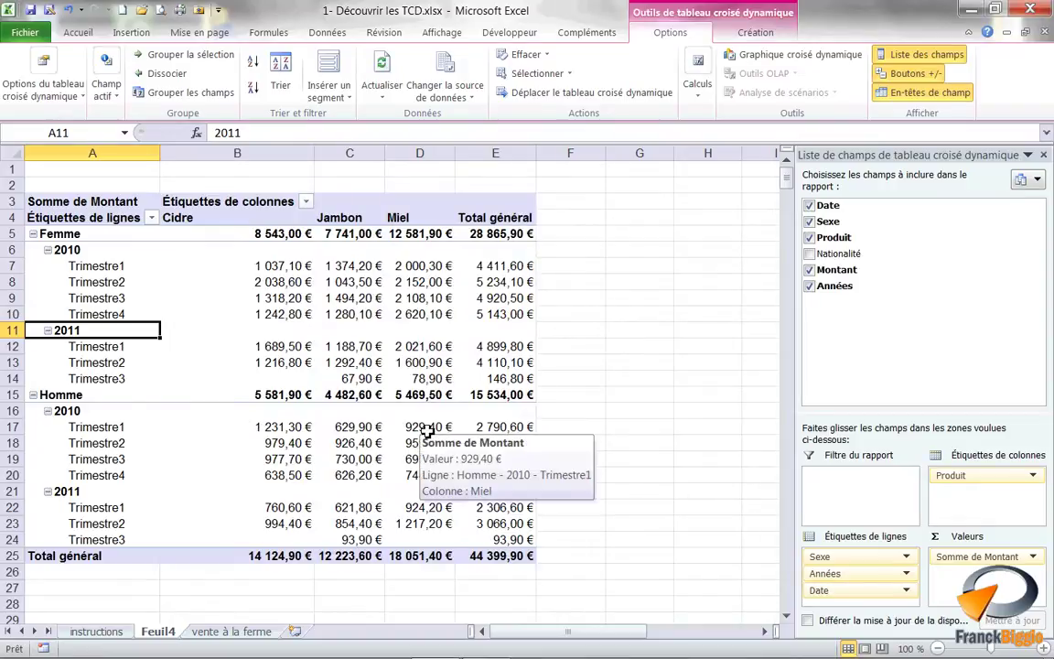
# Step: Hide the field list, the +/- buttons and the field headers
pyautogui.click(916, 55)
pyautogui.click(910, 73)
pyautogui.click(913, 89)
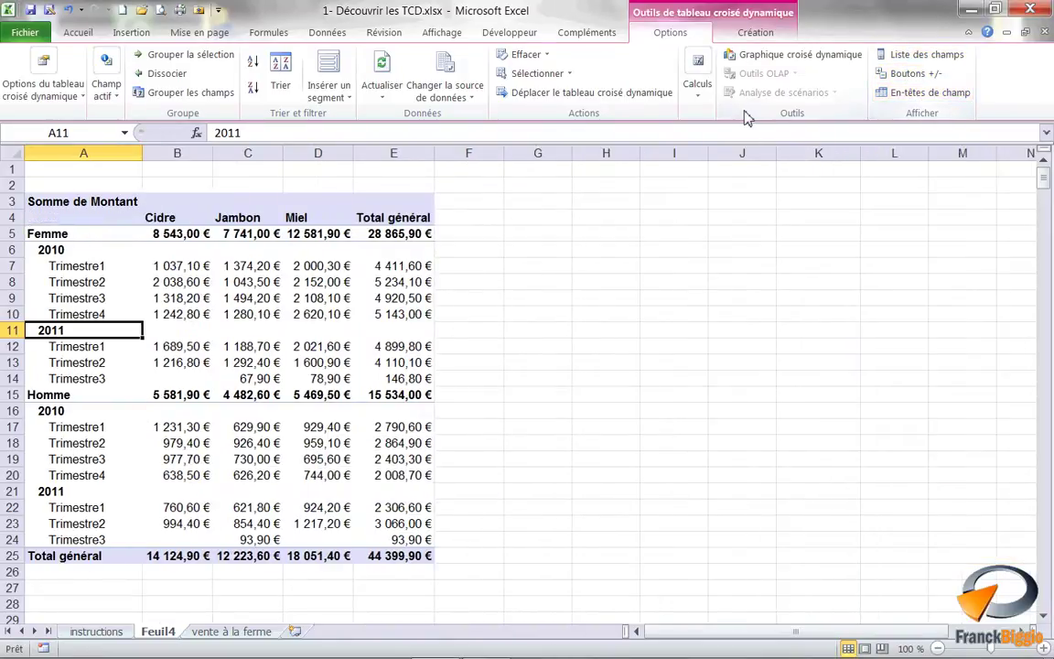
# Step: Rename the Somme de Montant header in A3 to CA
pyautogui.click(99, 200)
pyautogui.moveTo(323, 133); pyautogui.dragTo(212, 133)
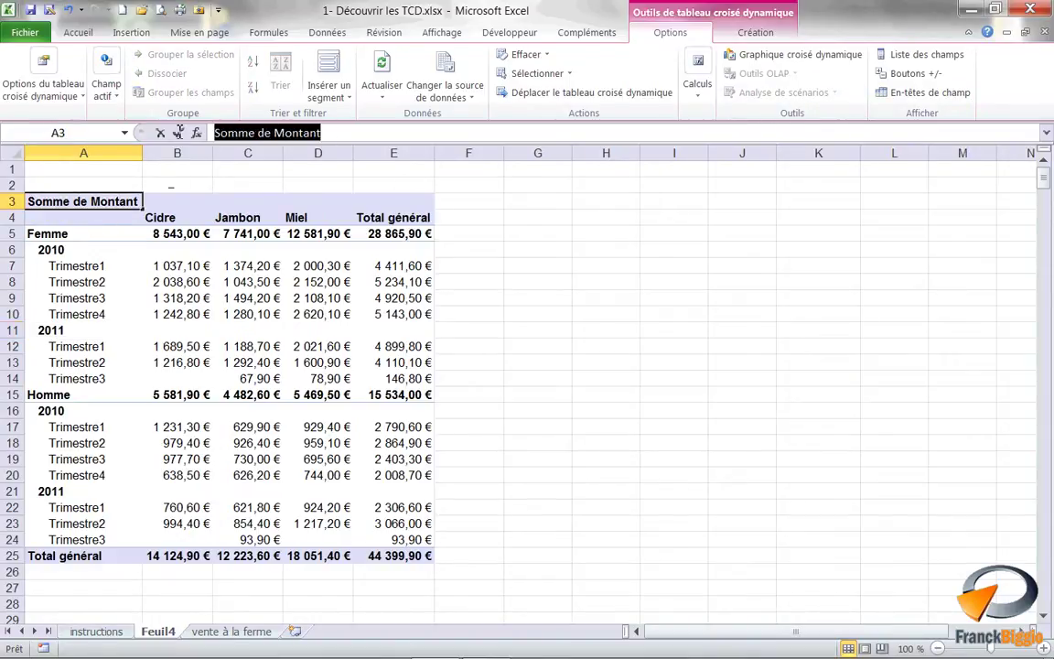
pyautogui.write('CA')
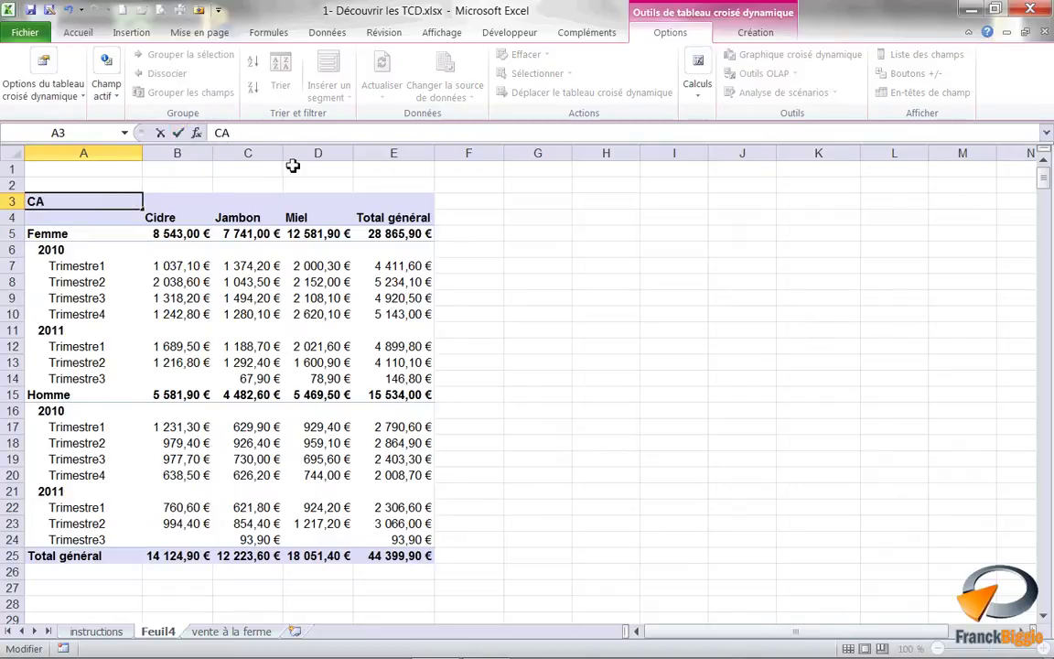
pyautogui.click(763, 34)
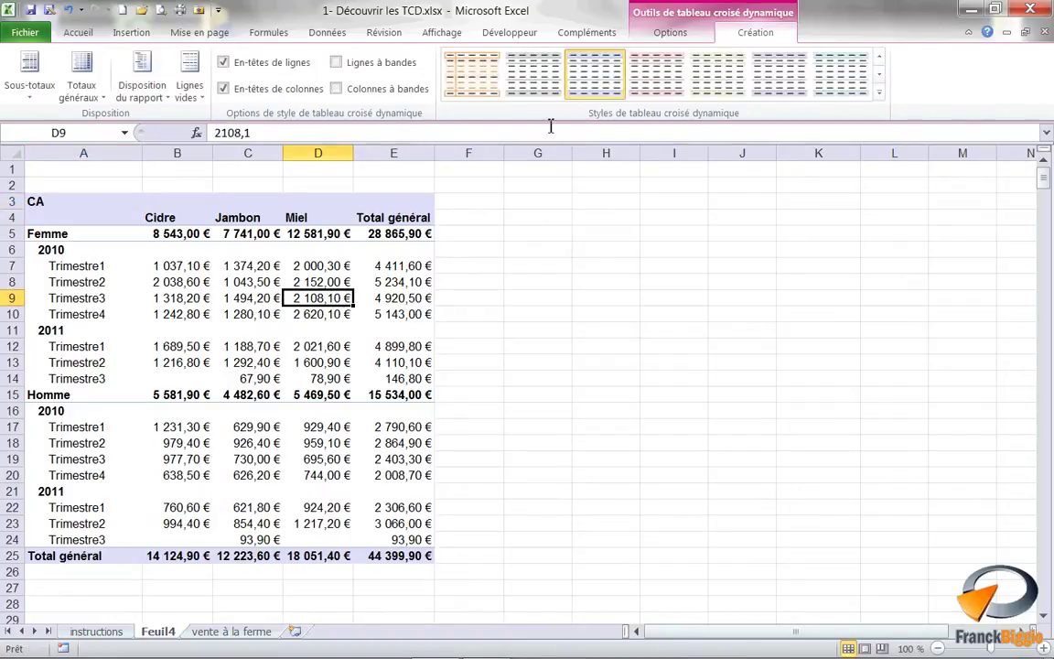
# Step: Apply the purple medium style from the pivot table styles gallery
pyautogui.click(879, 92)
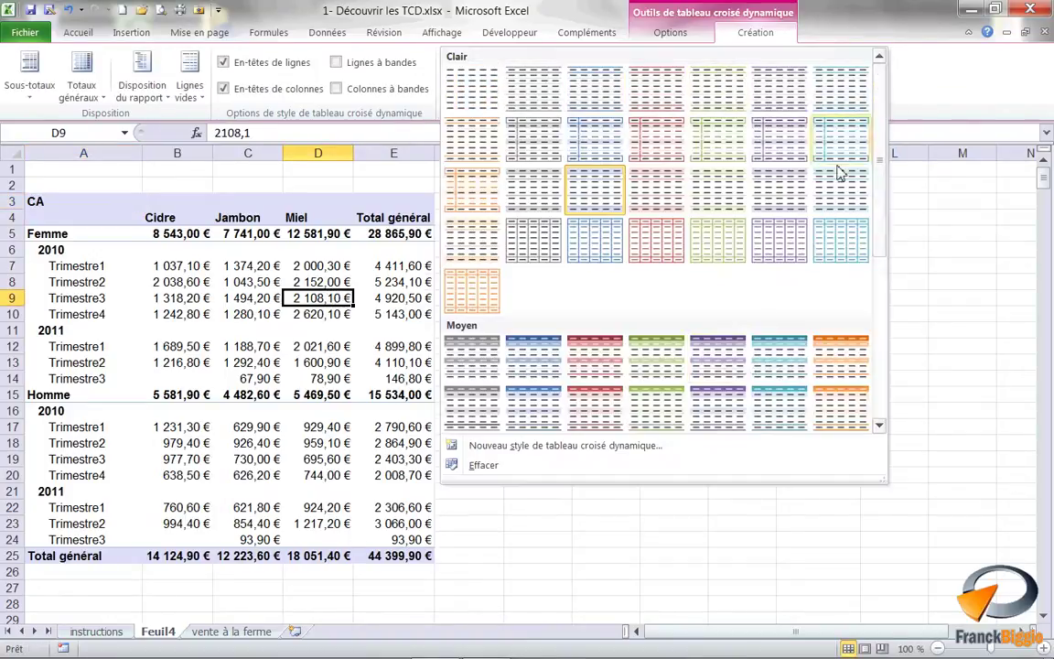
pyautogui.click(718, 363)
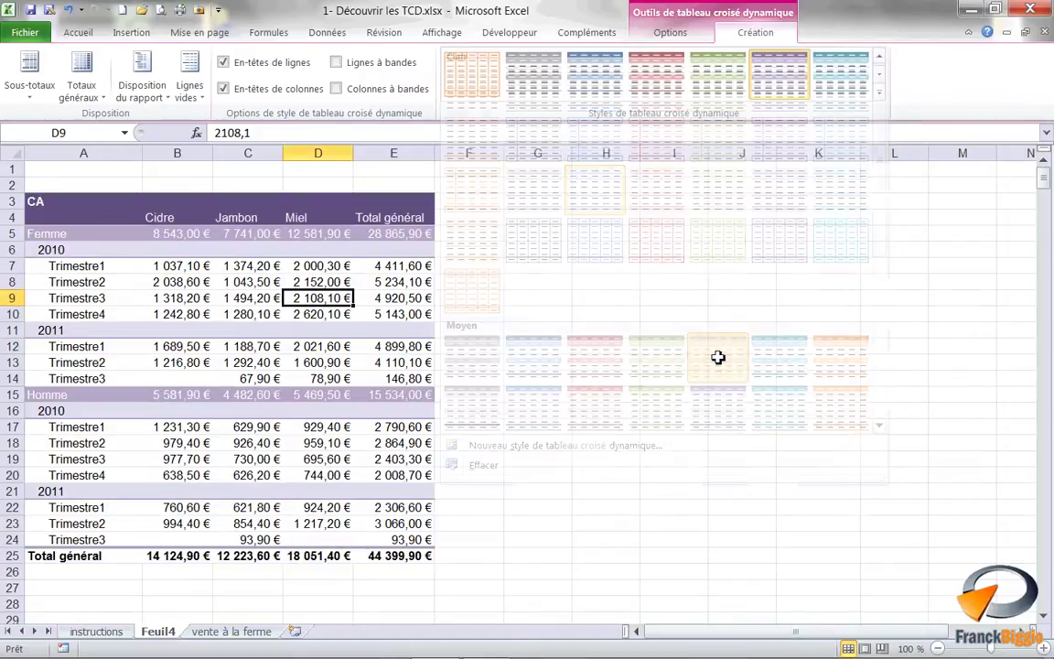
pyautogui.moveTo(284, 382)
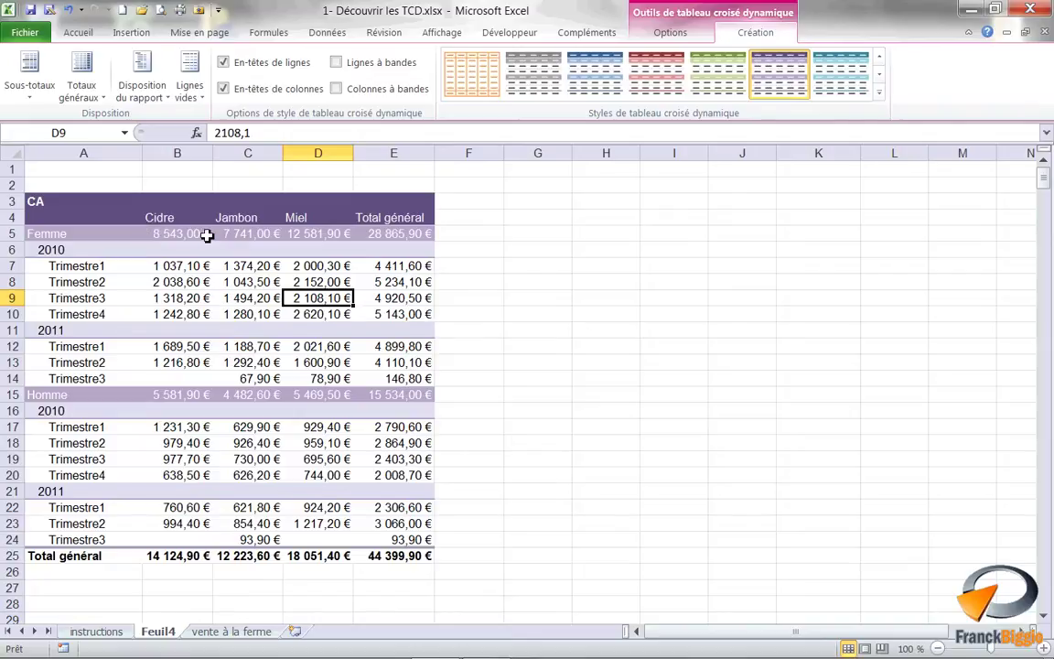
pyautogui.moveTo(377, 240)
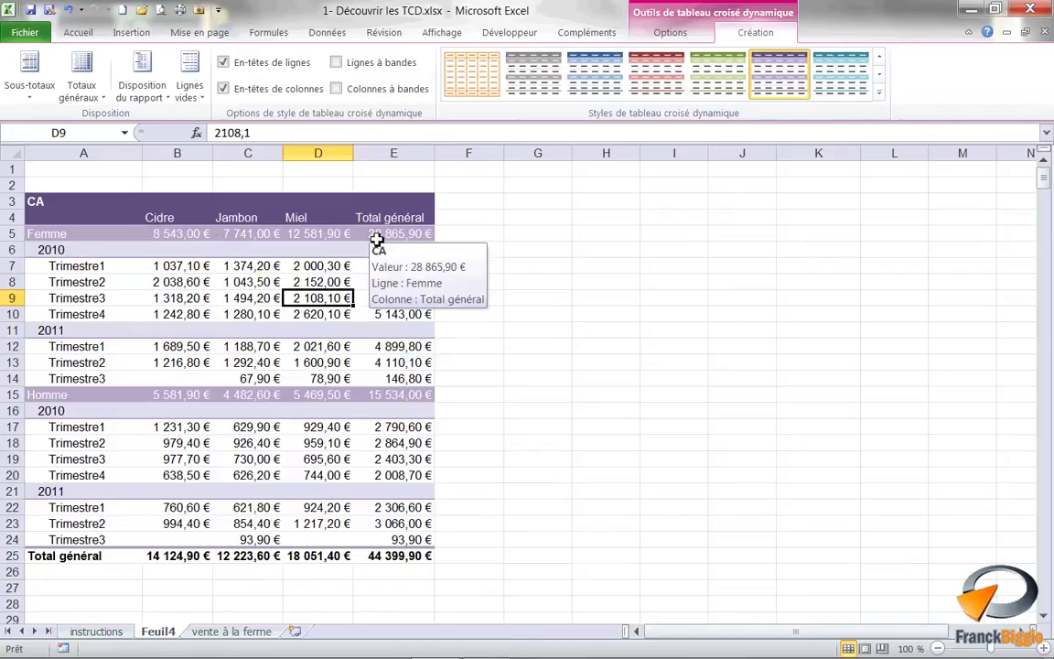